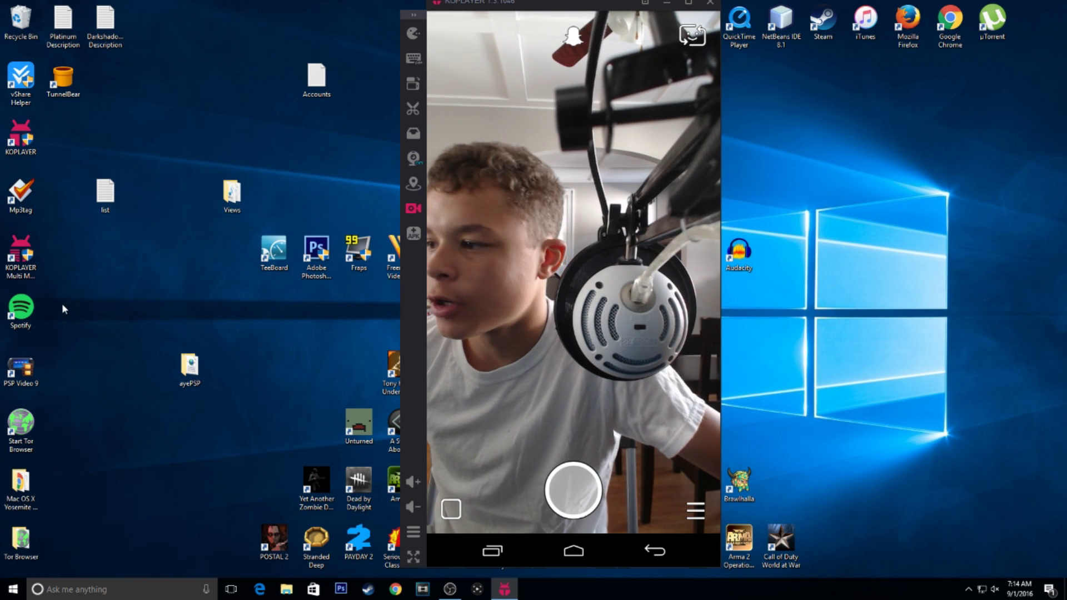
# Launch KOPLAYER Multi Manager from its desktop shortcut and approve the administrator prompt
pyautogui.doubleClick(22, 260)
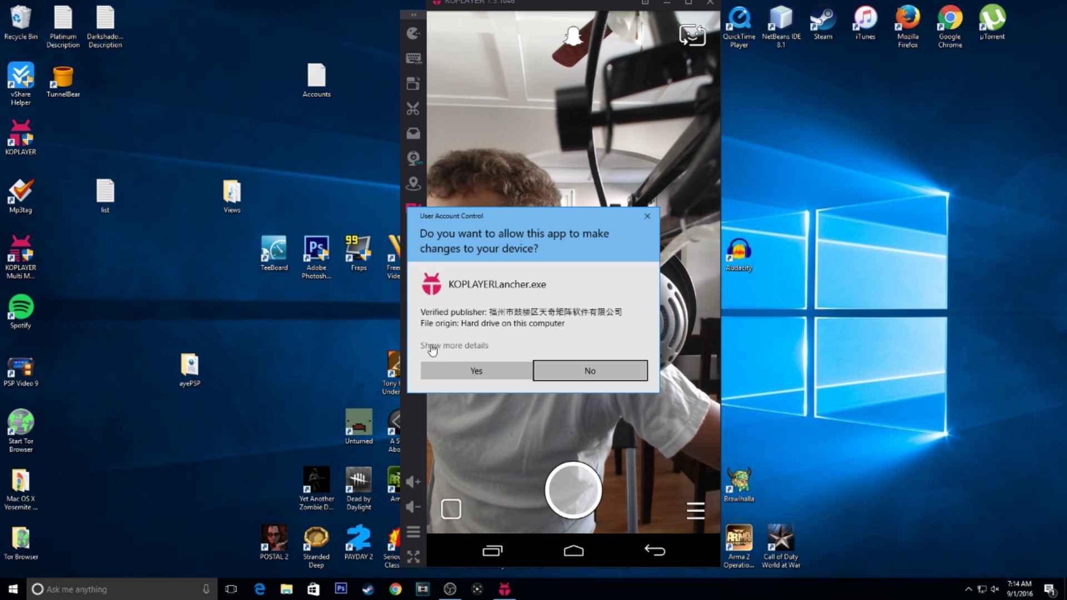
pyautogui.click(592, 378)
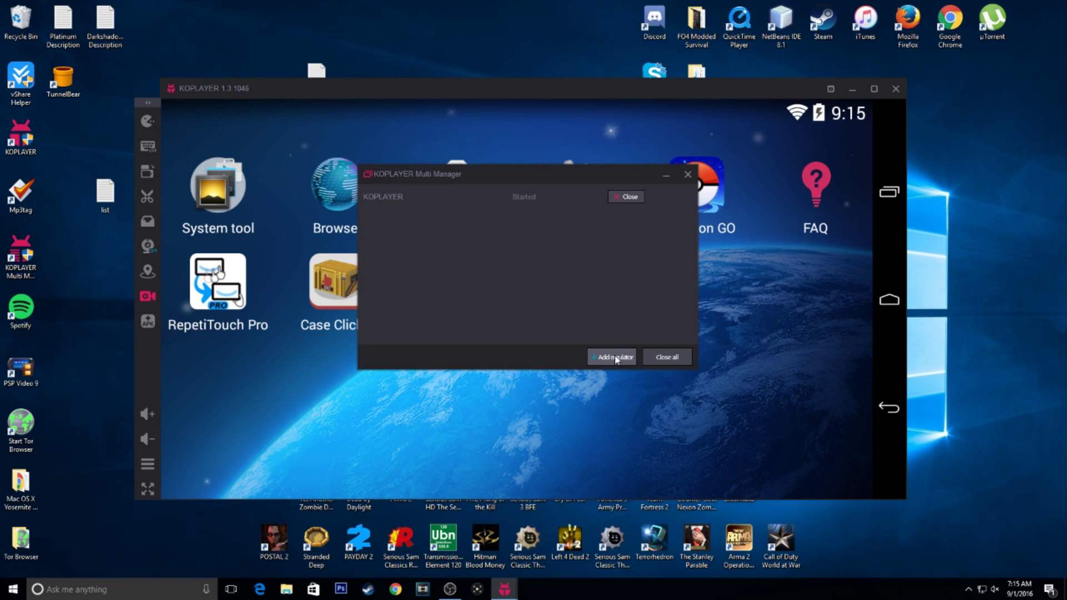
# Add a brand-new emulator instance, KOPLAYER1, through Add emulator > New emulator
pyautogui.click(616, 358)
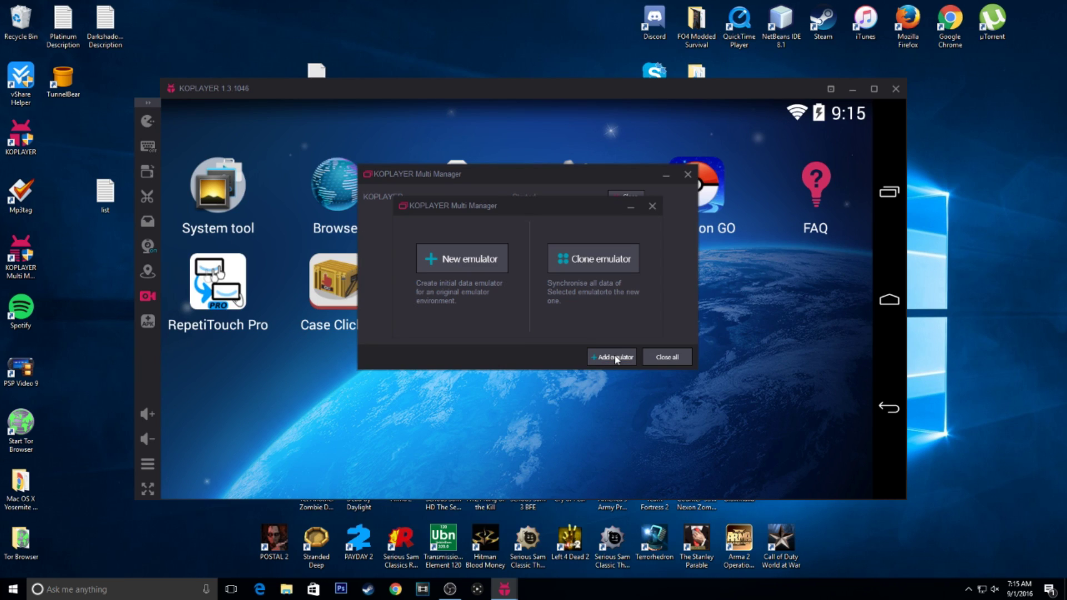
pyautogui.click(470, 262)
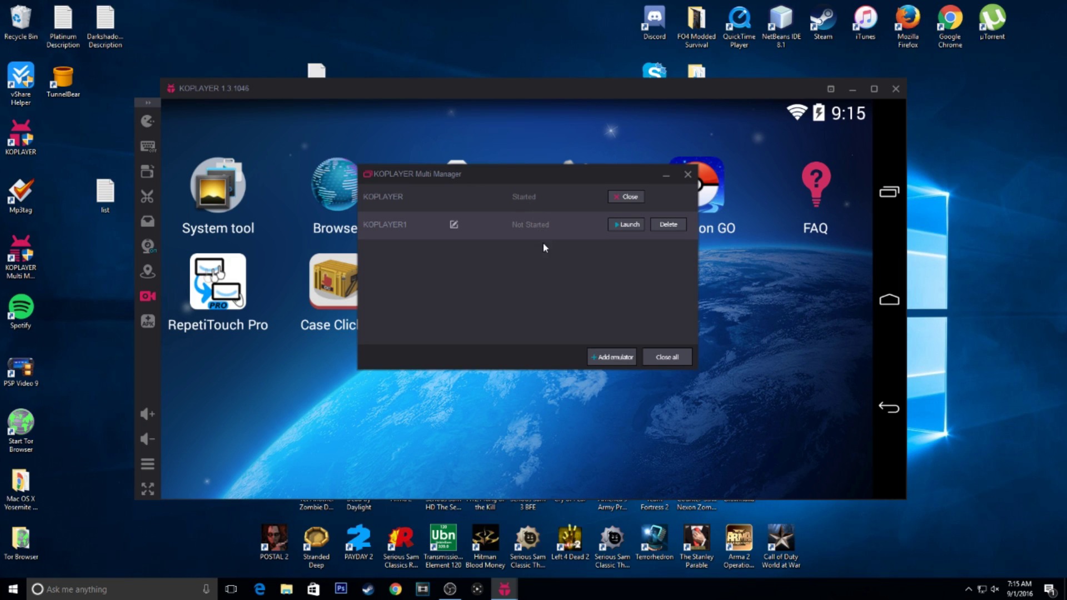
# Decline Close all, hide Multi Manager, and close the original KOPLAYER emulator window
pyautogui.click(667, 357)
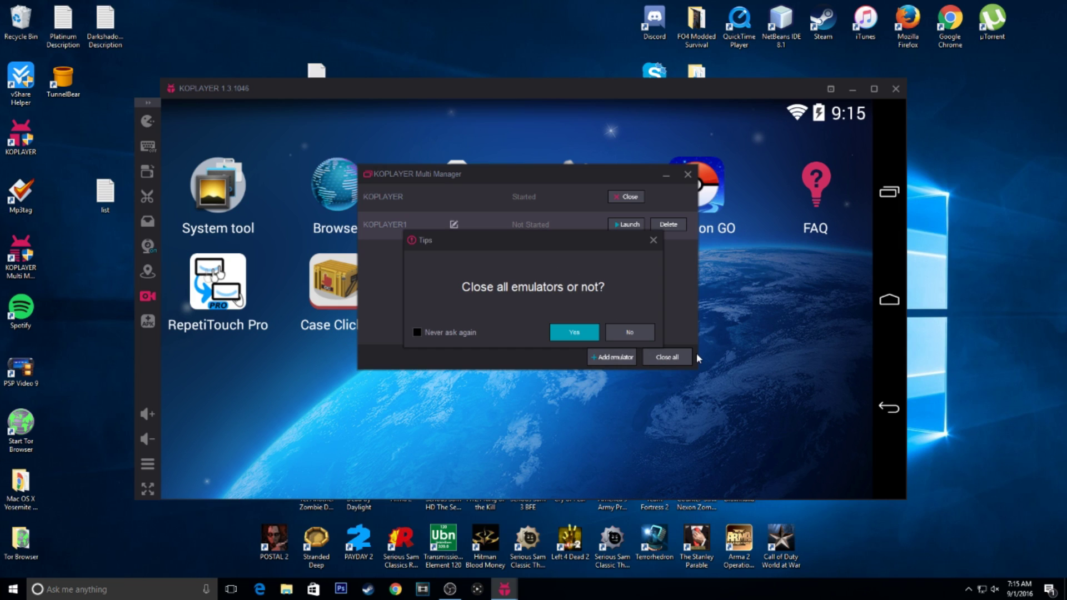
pyautogui.click(638, 336)
pyautogui.click(670, 171)
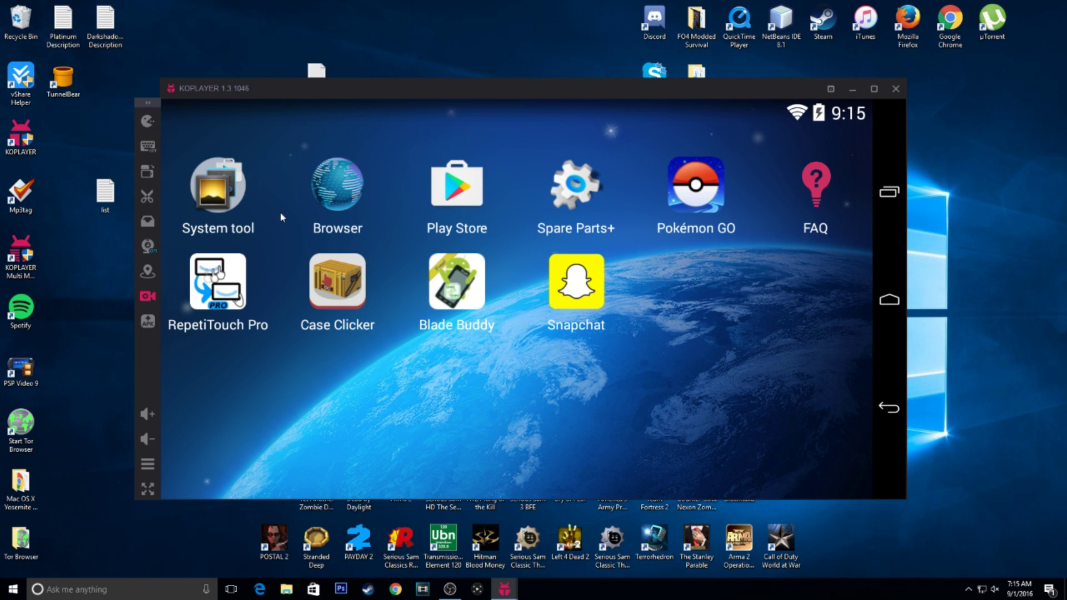
pyautogui.moveTo(507, 595)
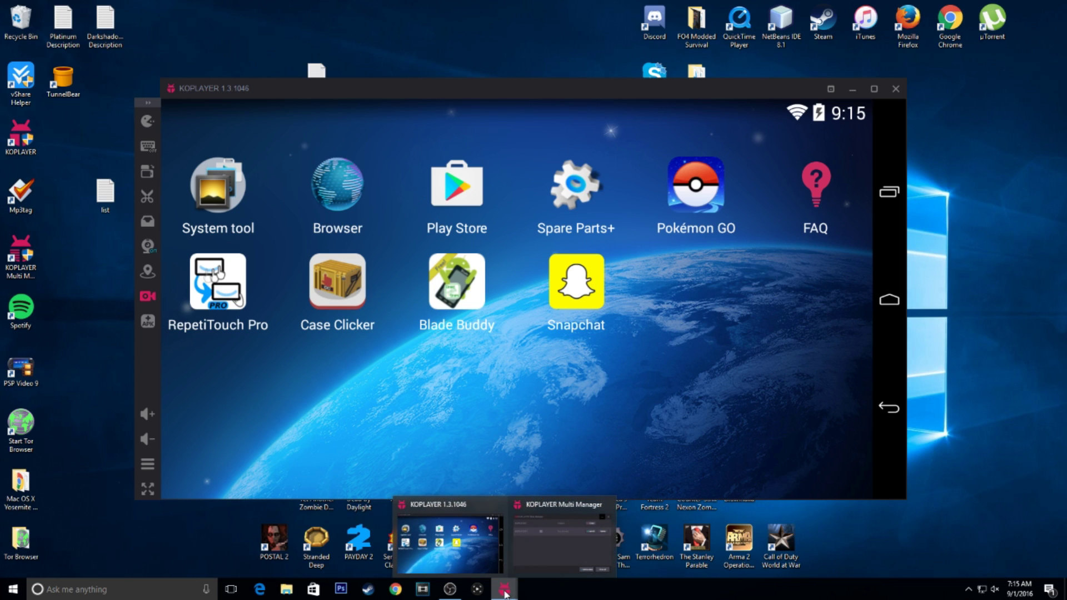
pyautogui.click(556, 539)
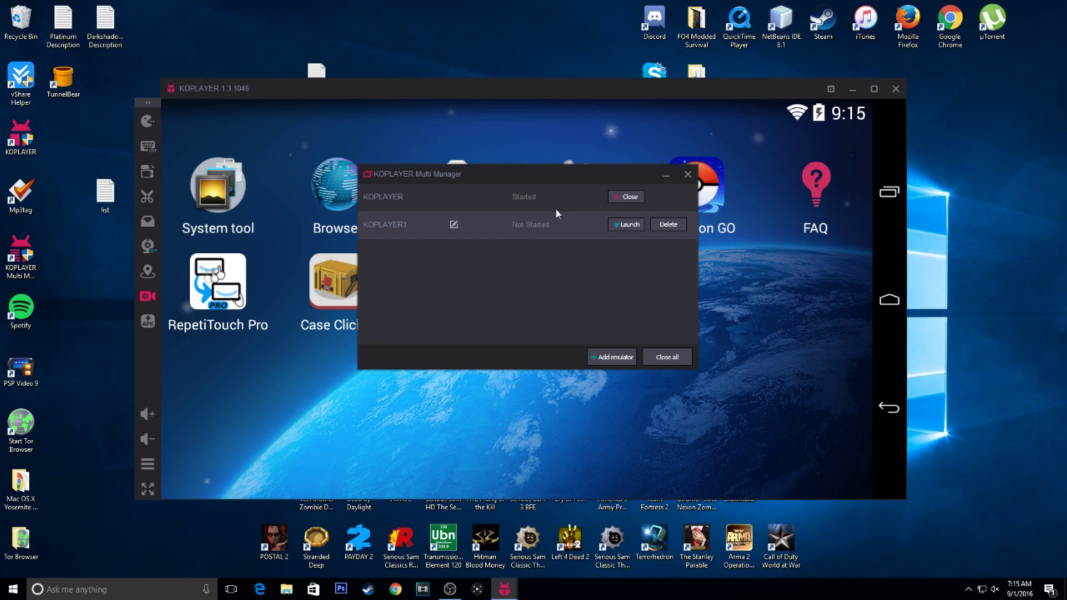
pyautogui.click(664, 175)
pyautogui.click(896, 89)
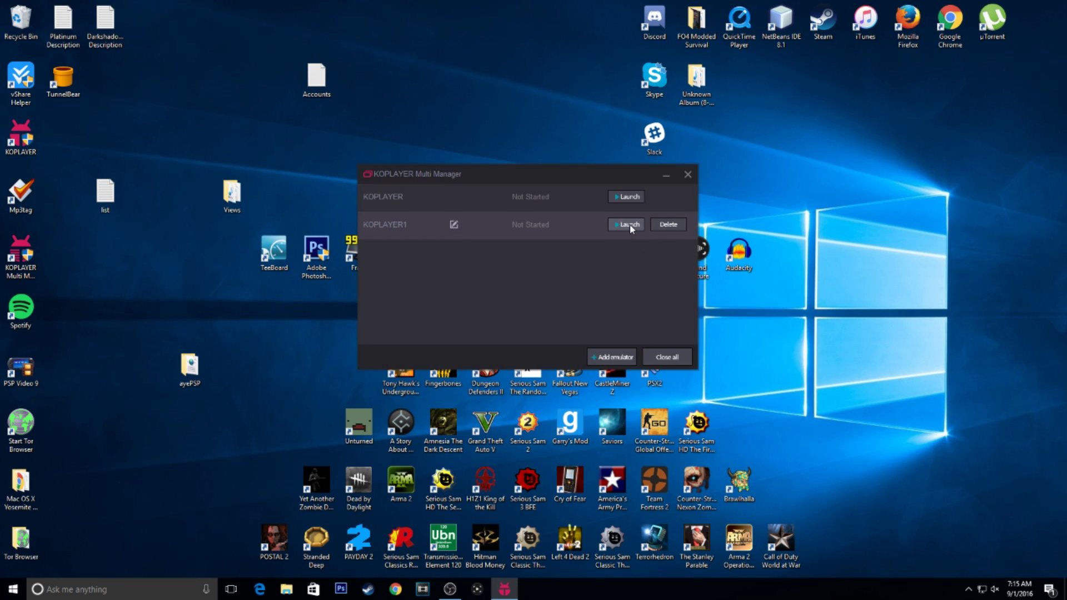
# Launch KOPLAYER1, allow it through the firewall, and finish the beginners' guide
pyautogui.click(629, 224)
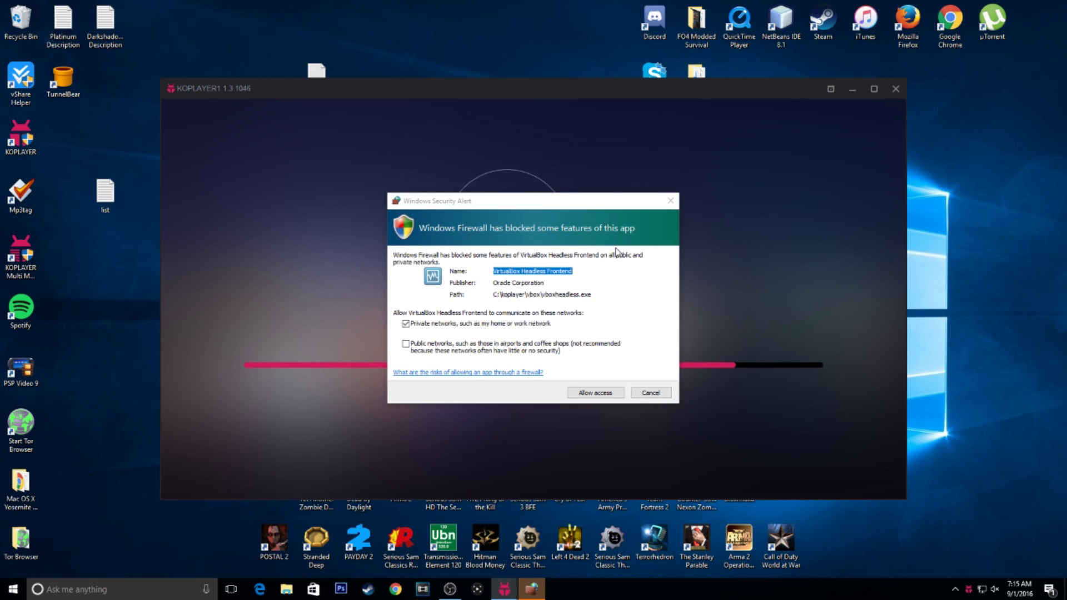
pyautogui.click(596, 393)
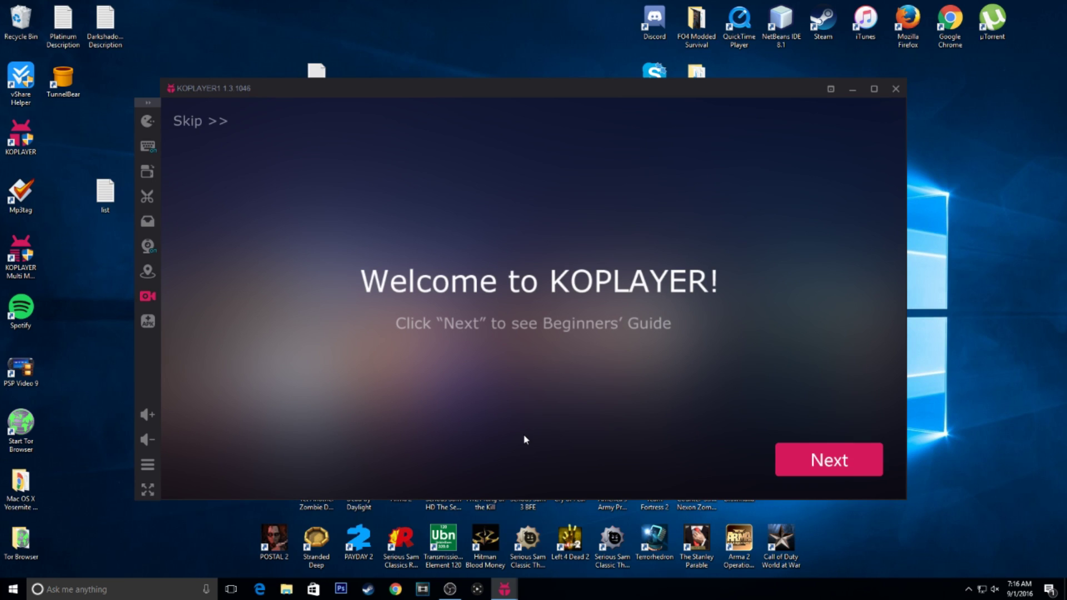
pyautogui.click(826, 465)
pyautogui.click(827, 465)
pyautogui.click(827, 466)
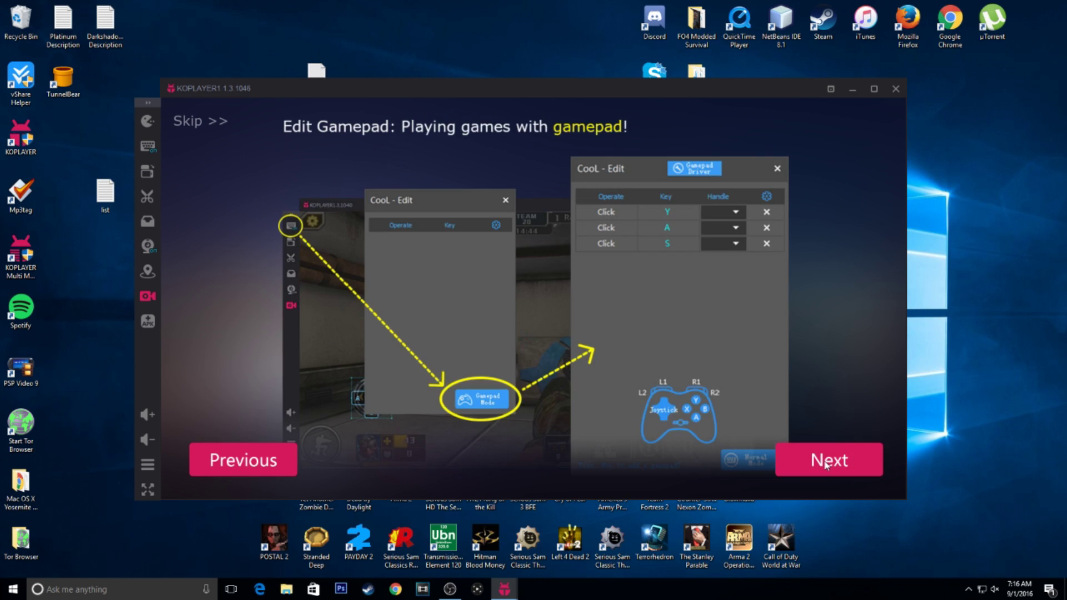
pyautogui.click(826, 464)
pyautogui.click(826, 465)
pyautogui.click(827, 466)
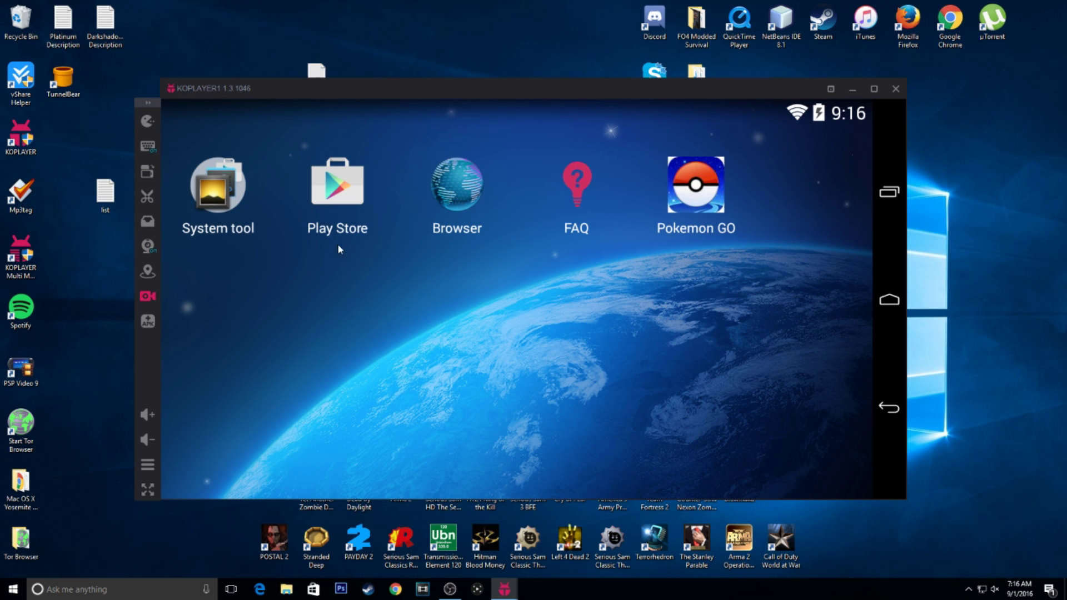
# Open Play Store in KOPLAYER1, open its navigation menu, and scroll down to Settings
pyautogui.click(325, 198)
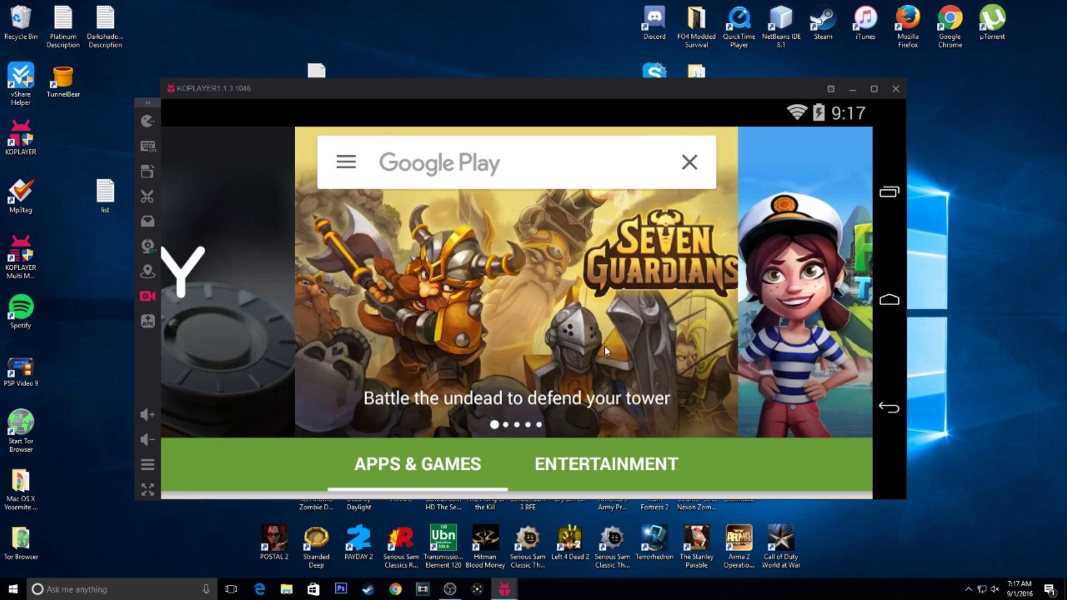
pyautogui.click(346, 167)
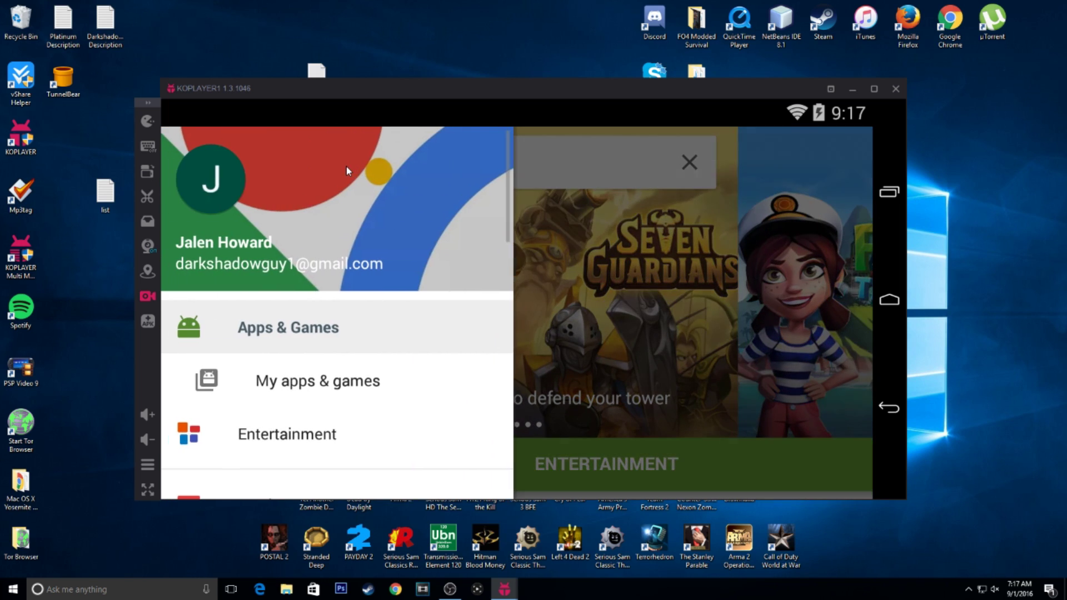
pyautogui.scroll(-2, 364, 428)
pyautogui.scroll(-8, 365, 426)
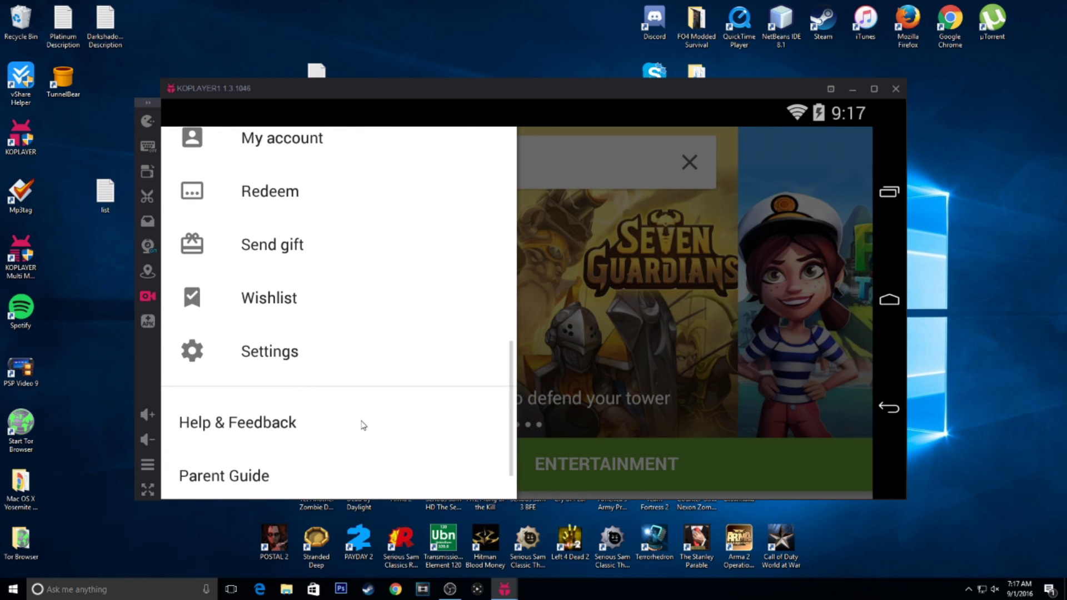
pyautogui.scroll(-2, 345, 424)
# Set Play Store auto-update to Do not auto-update apps, then go back to the home screen
pyautogui.click(269, 295)
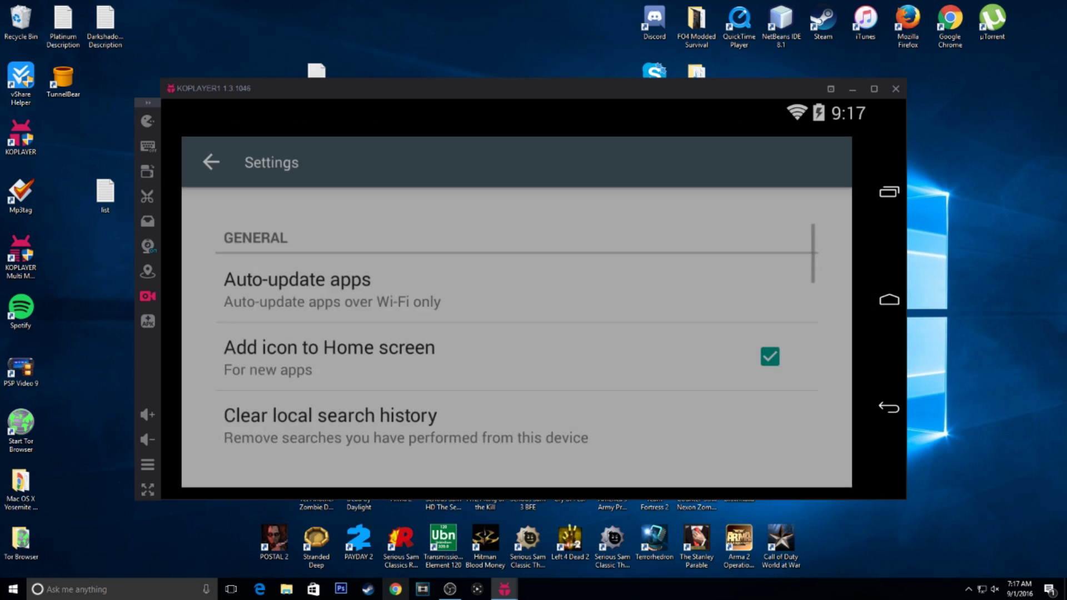
pyautogui.click(438, 300)
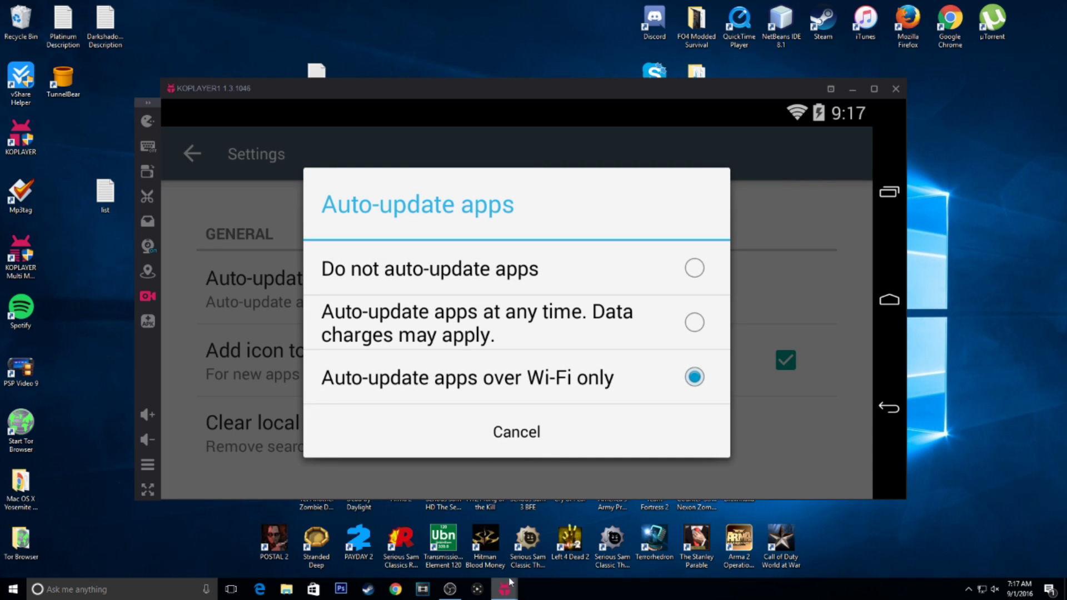
pyautogui.click(516, 278)
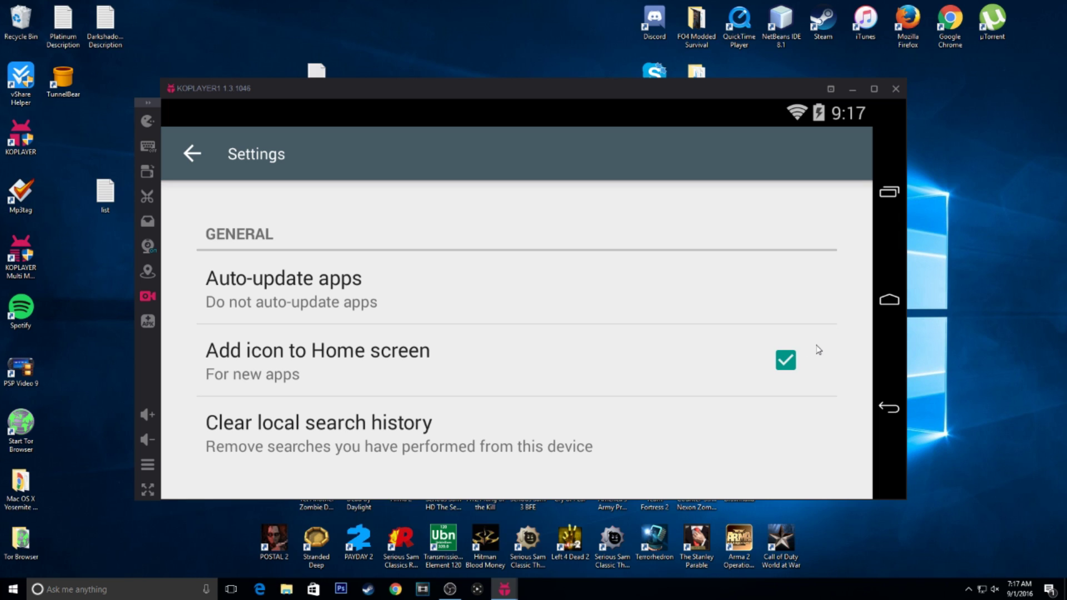
pyautogui.click(891, 306)
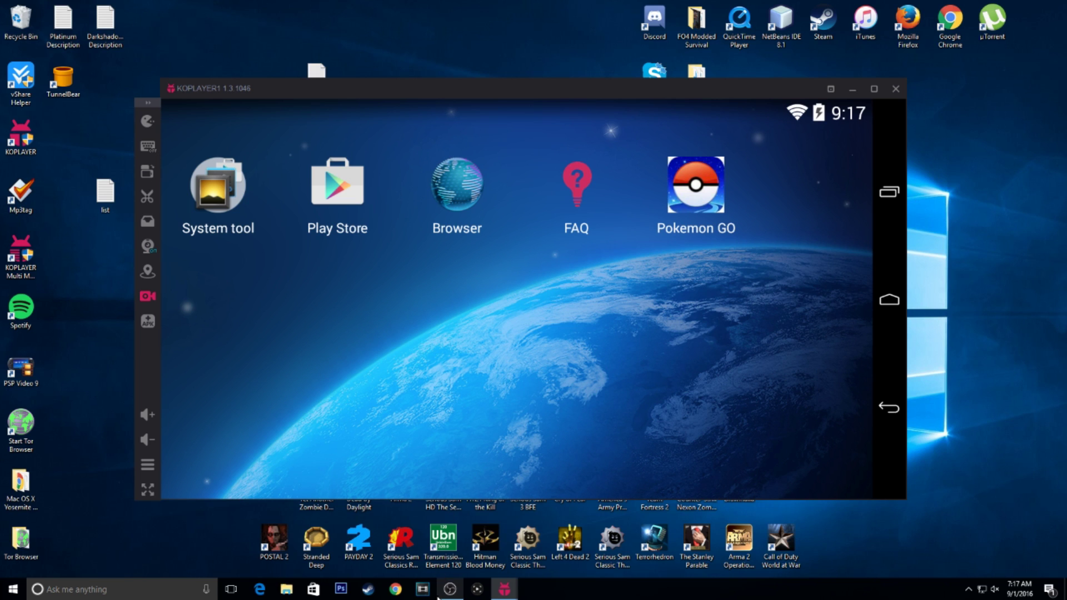
# Open the Add APK File dialog from the sidebar and browse to the Downloads folder
pyautogui.click(282, 592)
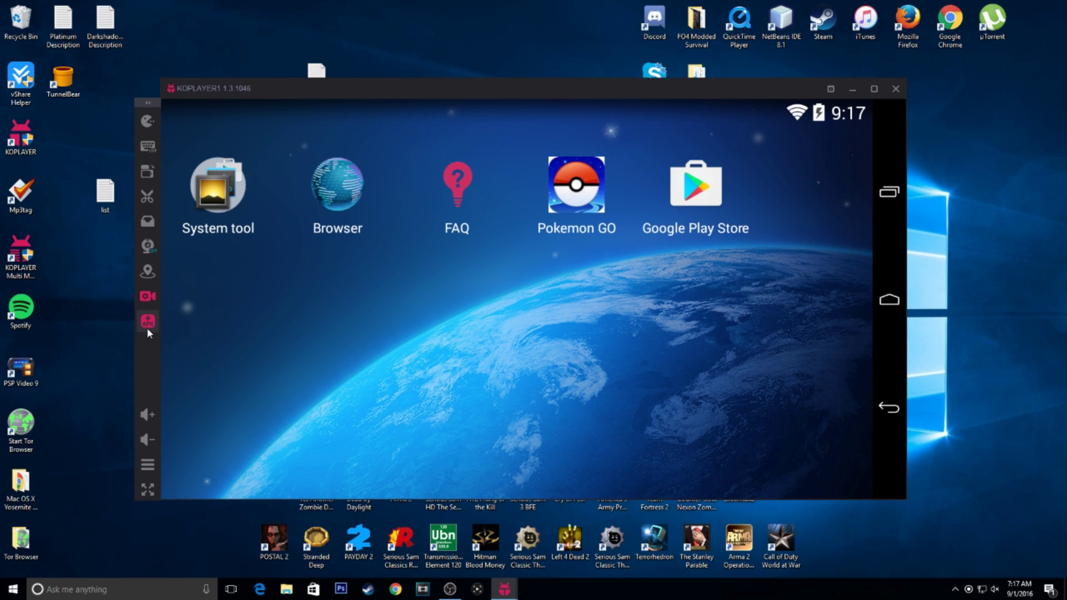
pyautogui.click(146, 326)
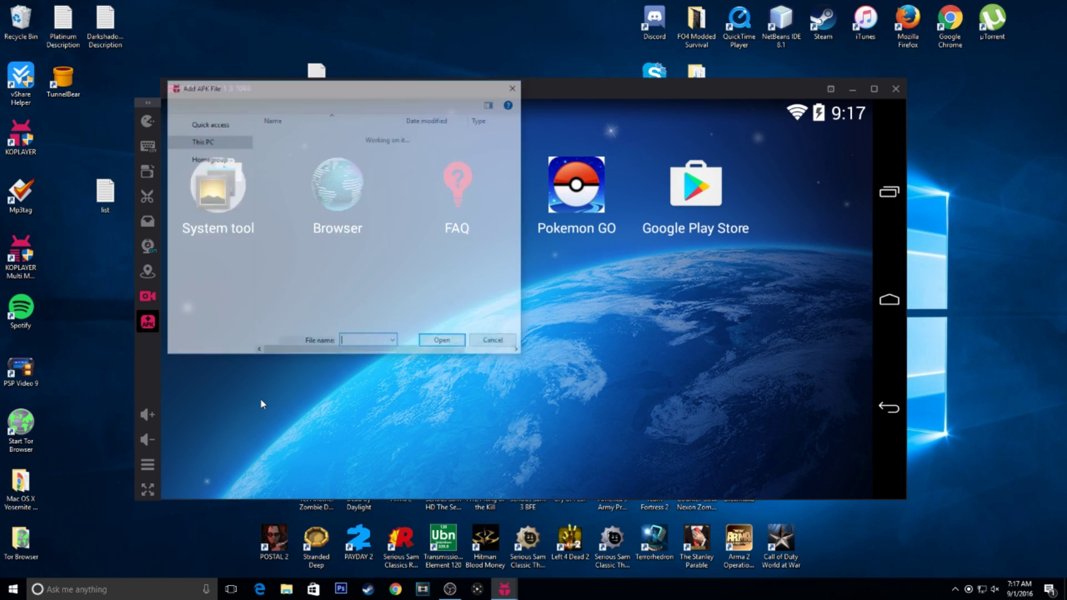
pyautogui.scroll(1, 189, 184)
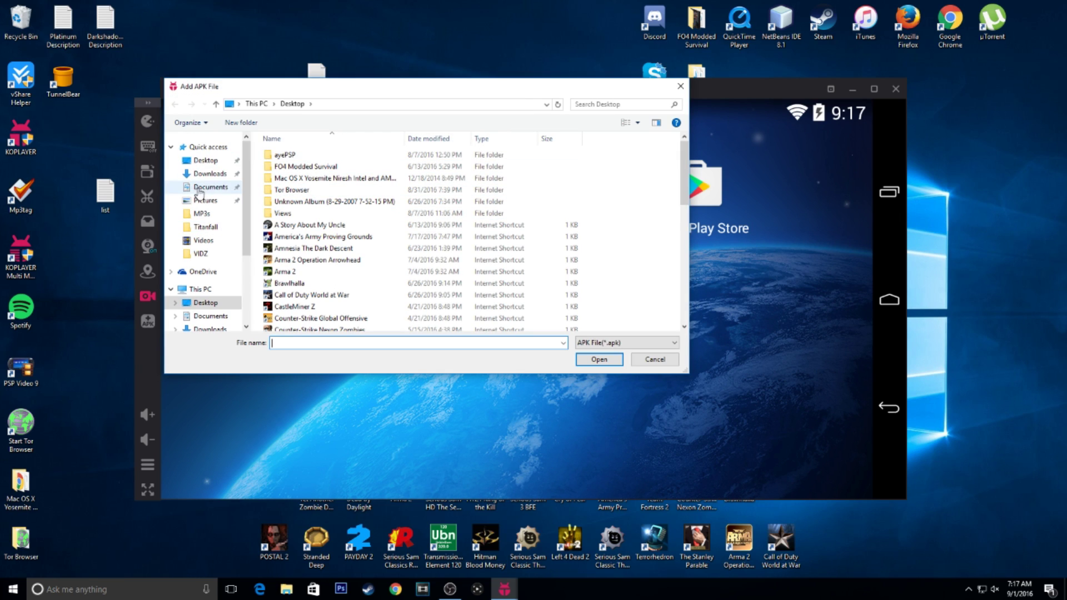
pyautogui.click(211, 174)
pyautogui.scroll(-3, 334, 239)
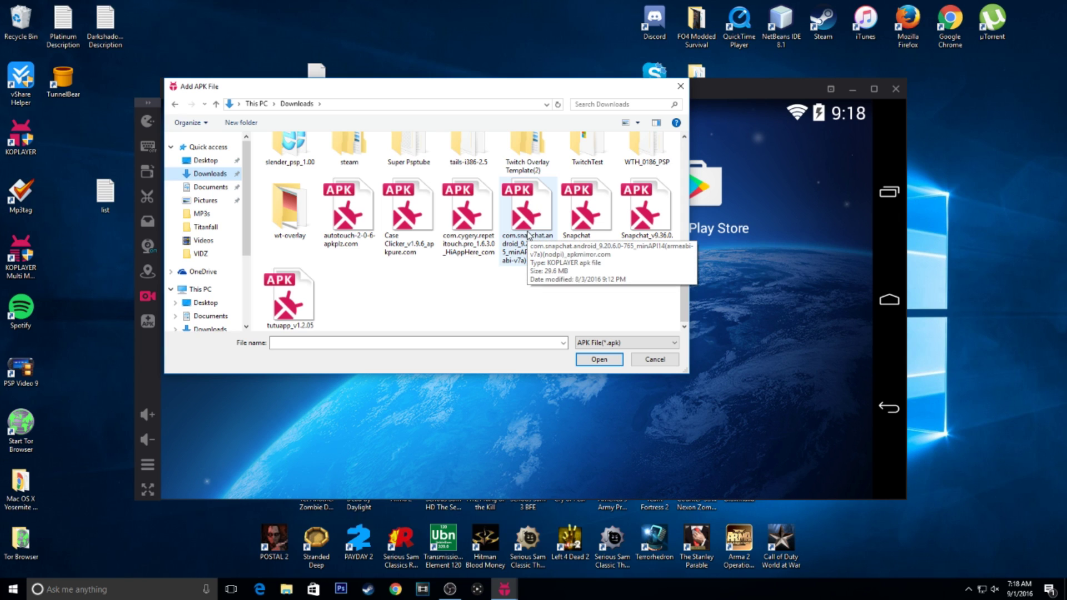
# Install the com.snapchat APK from Downloads, launch Snapchat, and open its log in form
pyautogui.doubleClick(512, 257)
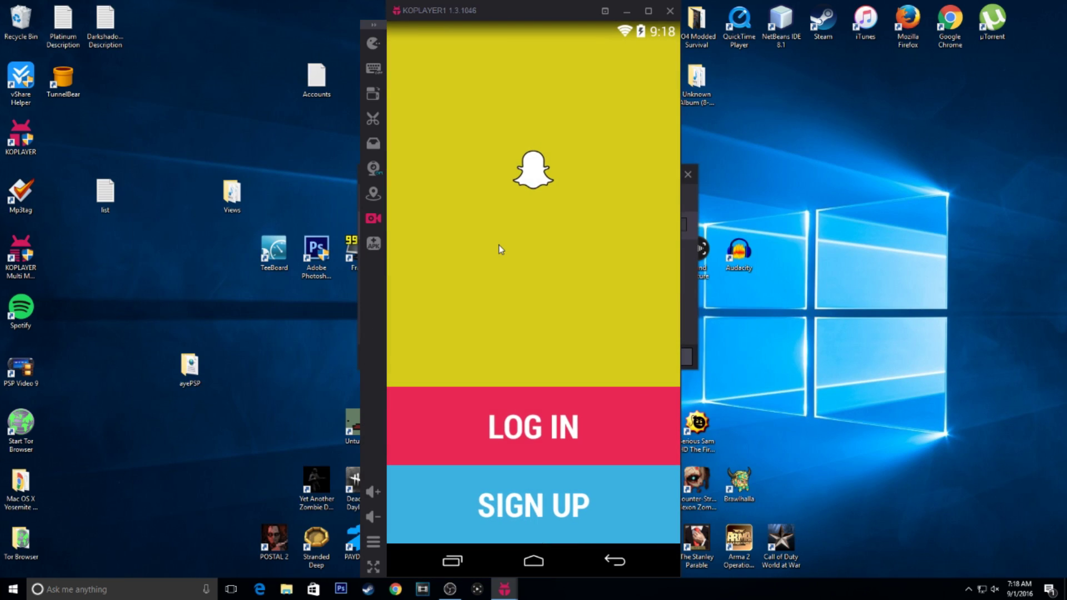
pyautogui.click(593, 445)
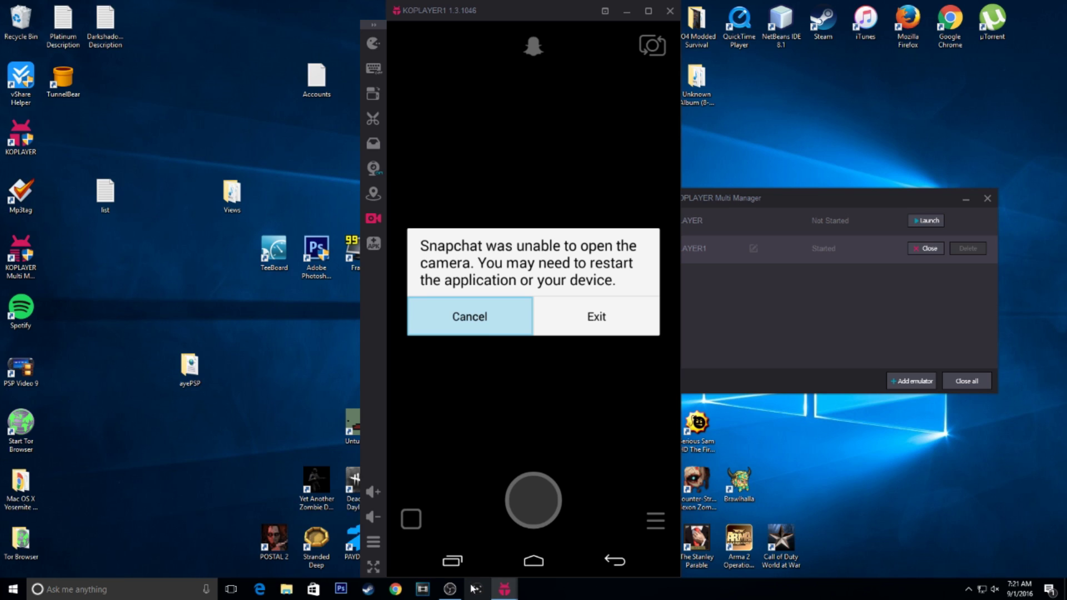
# Dismiss the camera error, turn on KOPLAYER's camera connection, and retry Snapchat's camera flip
pyautogui.click(482, 321)
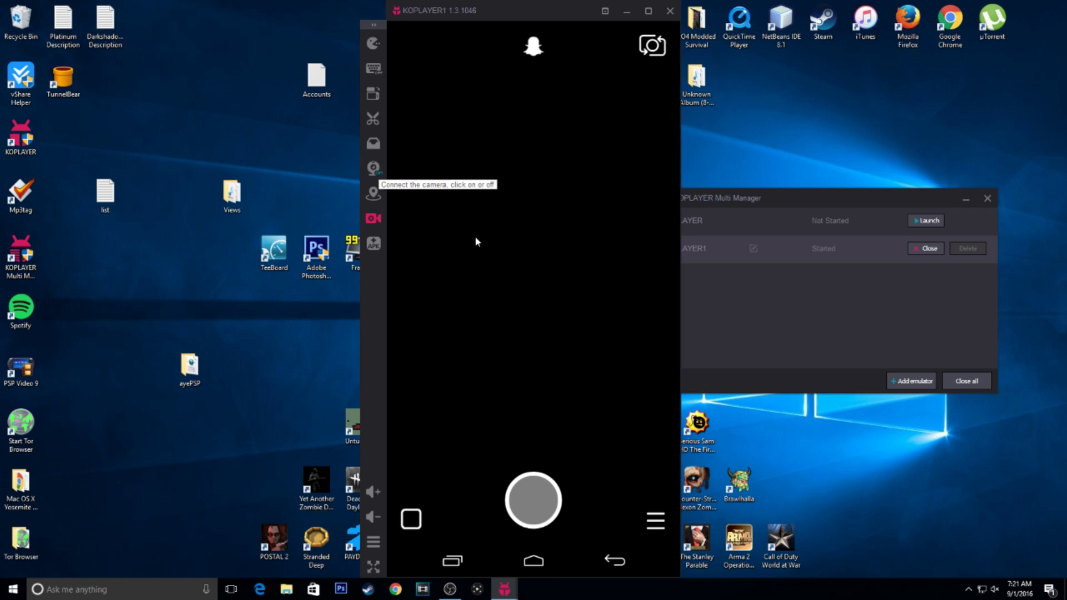
pyautogui.click(381, 169)
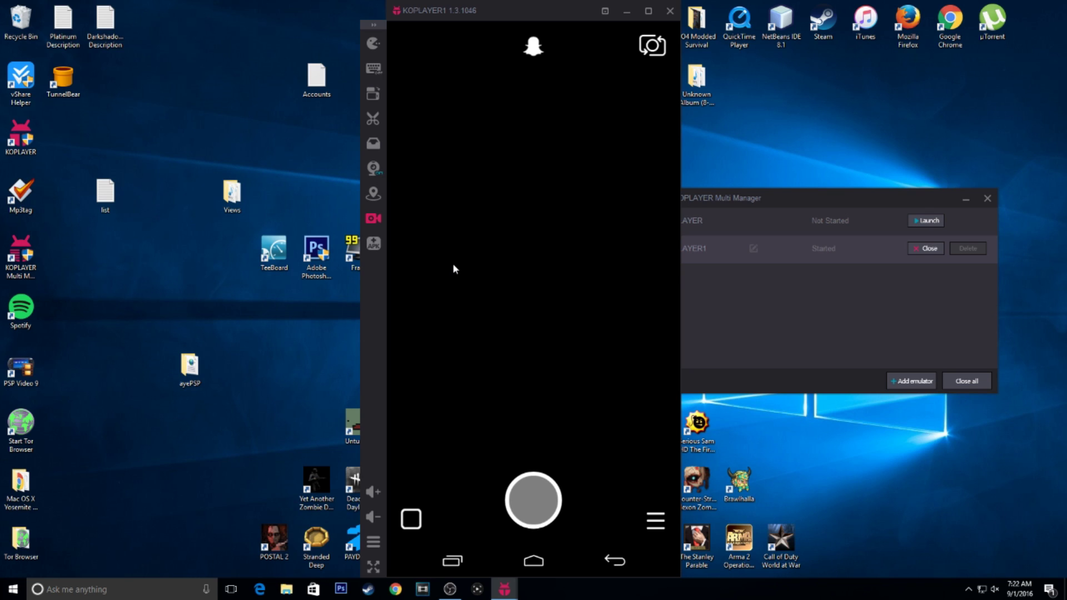
pyautogui.click(662, 49)
pyautogui.click(491, 328)
pyautogui.click(652, 45)
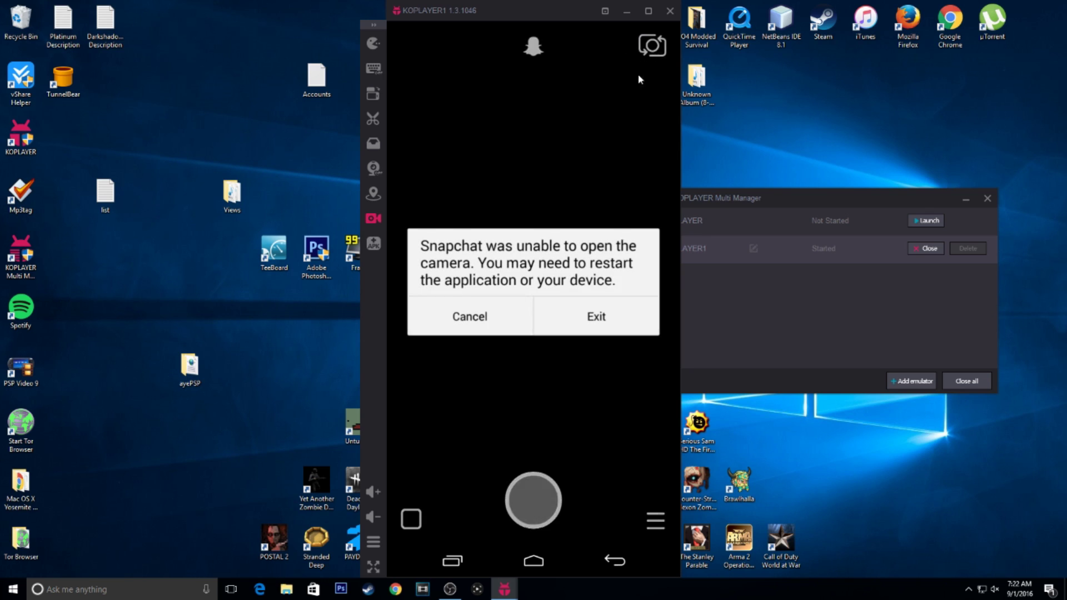
pyautogui.click(487, 309)
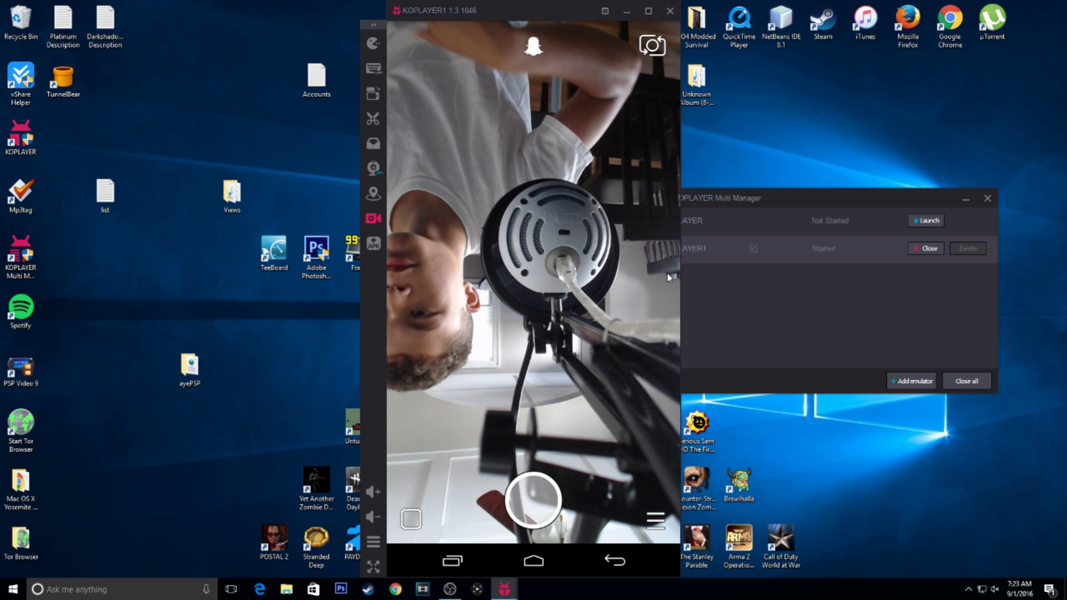
# Flip Snapchat's camera image upright and hold the shutter to record a video snap
pyautogui.doubleClick(666, 244)
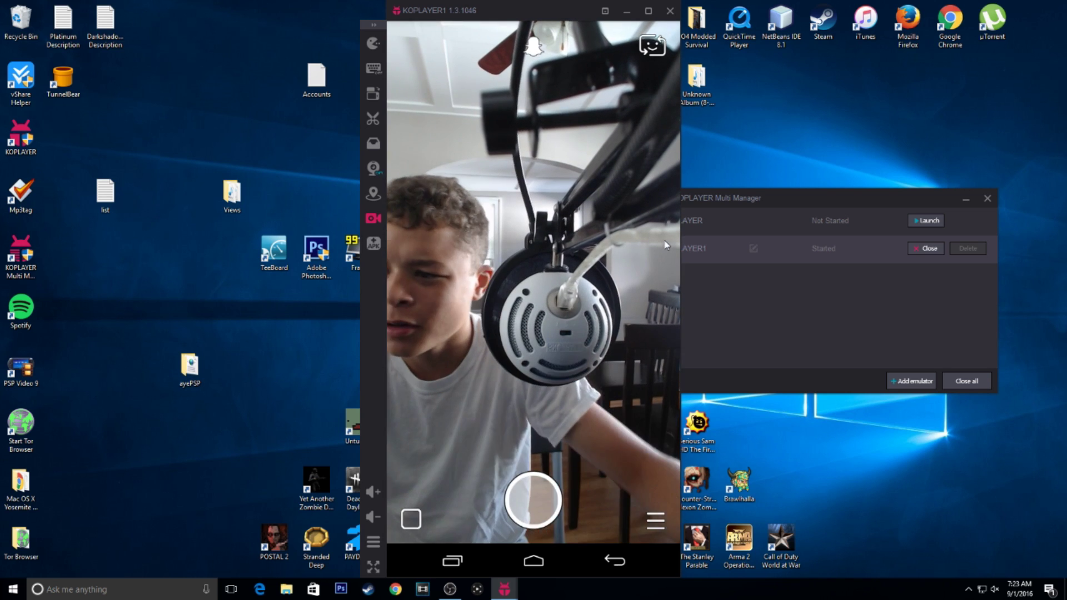
pyautogui.moveTo(533, 505); pyautogui.dragTo(529, 495)
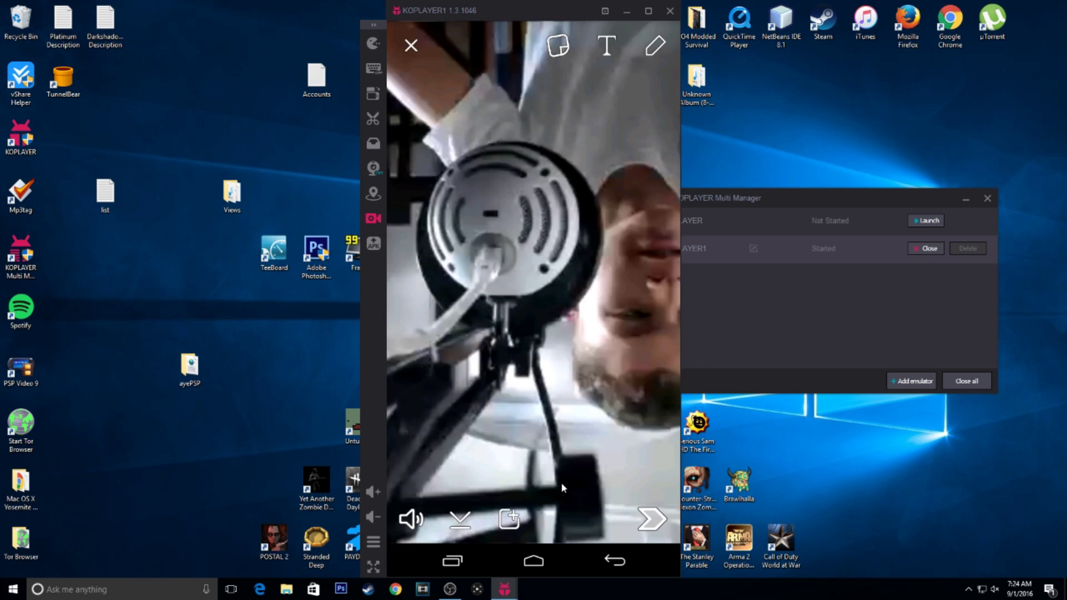
# Discard the recorded clip preview and return to Snapchat's live camera
pyautogui.click(411, 45)
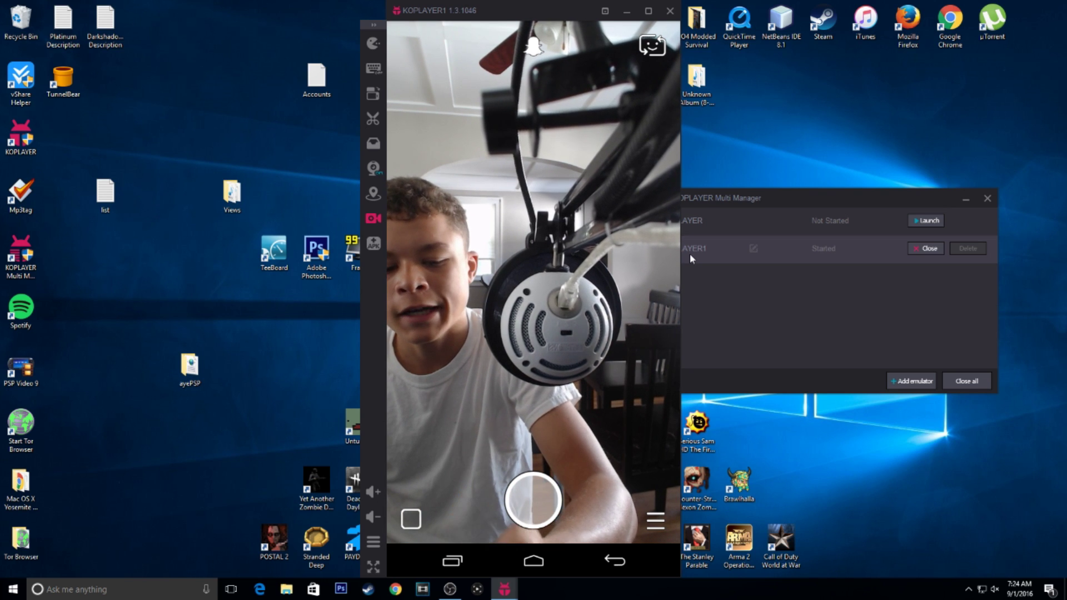
# View the Snapchat profile's Snapcode, then close it to return to the camera
pyautogui.click(531, 47)
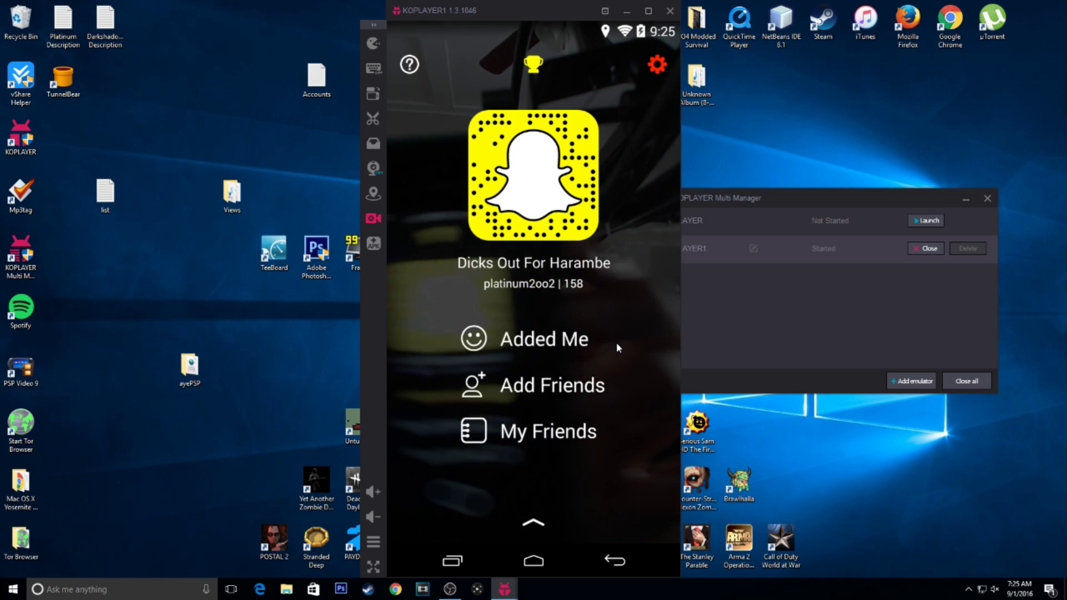
pyautogui.moveTo(616, 342); pyautogui.dragTo(659, 335)
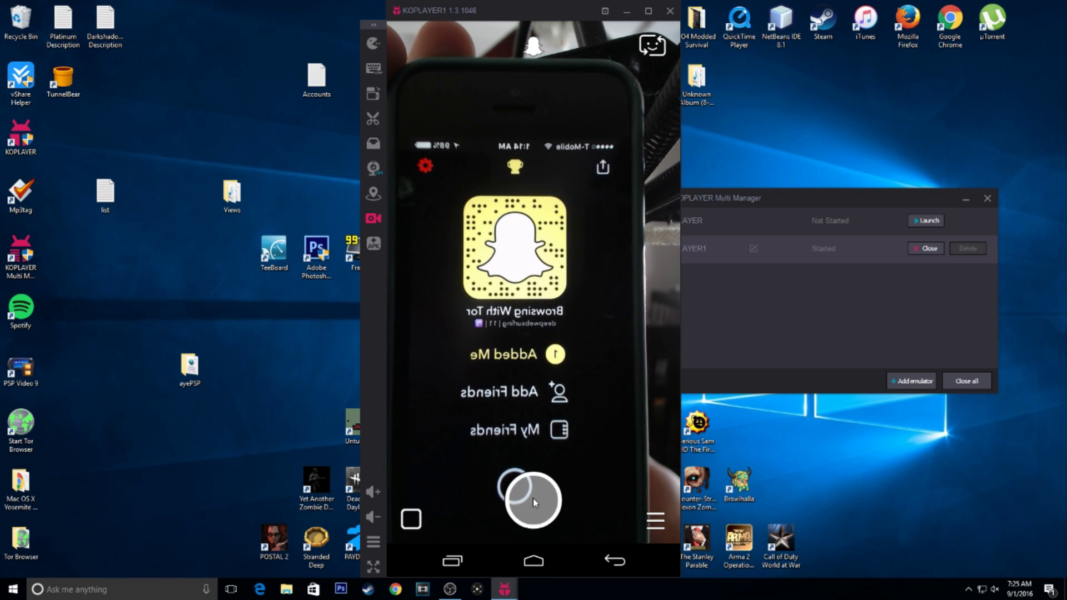
# Capture a Snapchat photo of the Snapcode displayed on the phone
pyautogui.click(532, 499)
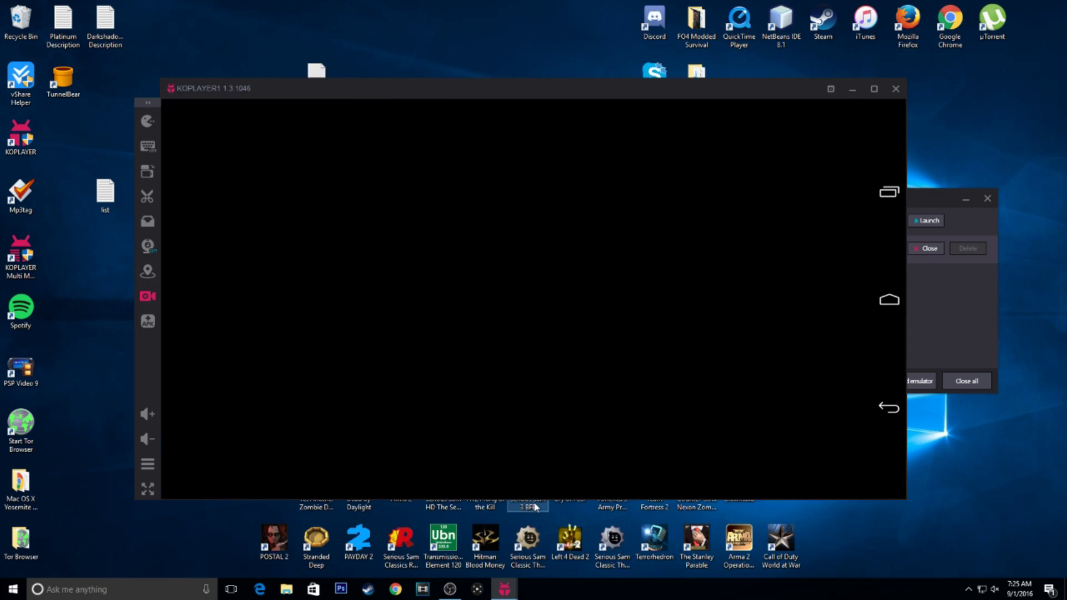